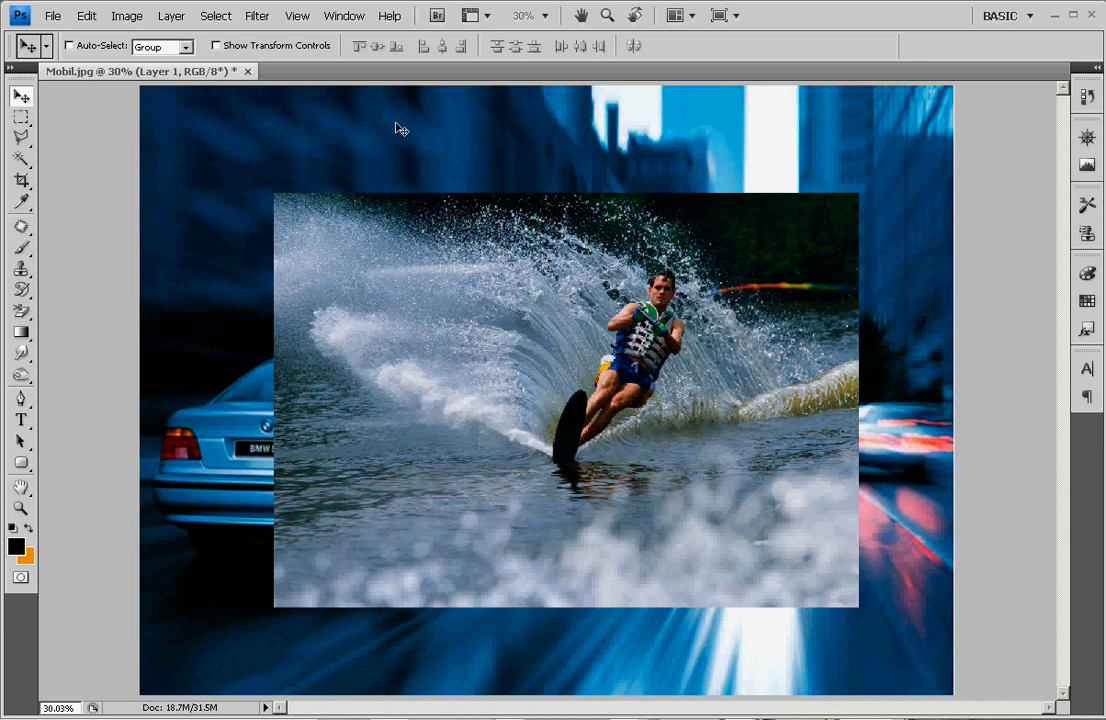
# Step: Display the colour channels and compare the Red, Green and Blue channels for the skier's spray contrast
pyautogui.click(345, 17)
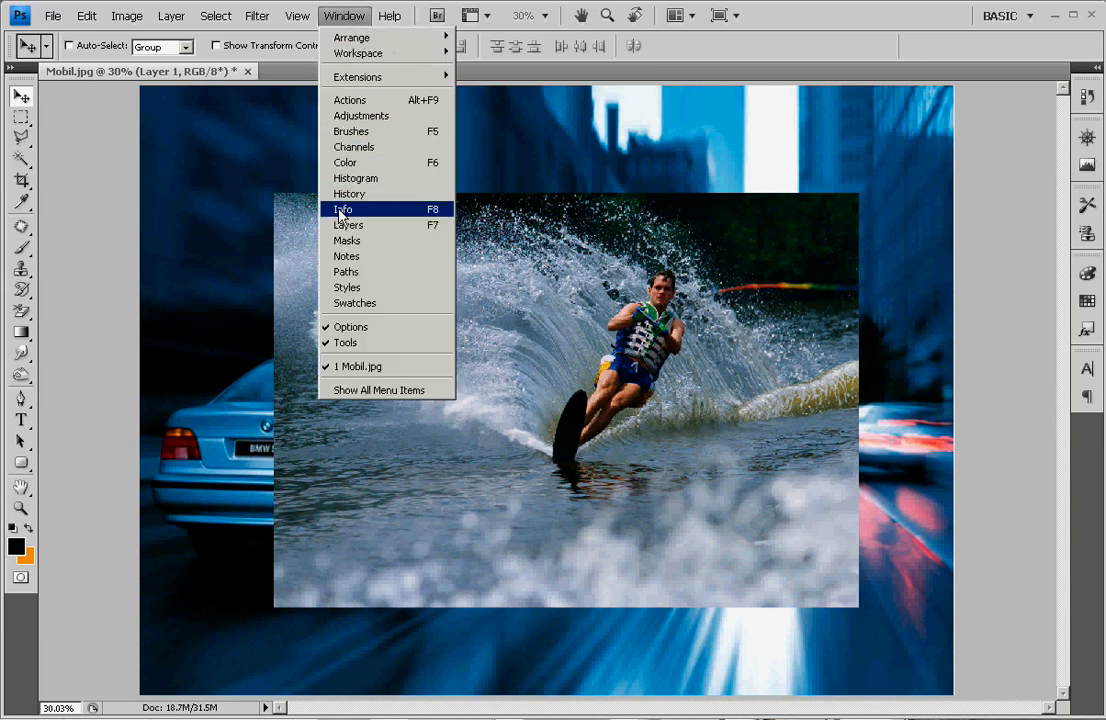
pyautogui.click(341, 152)
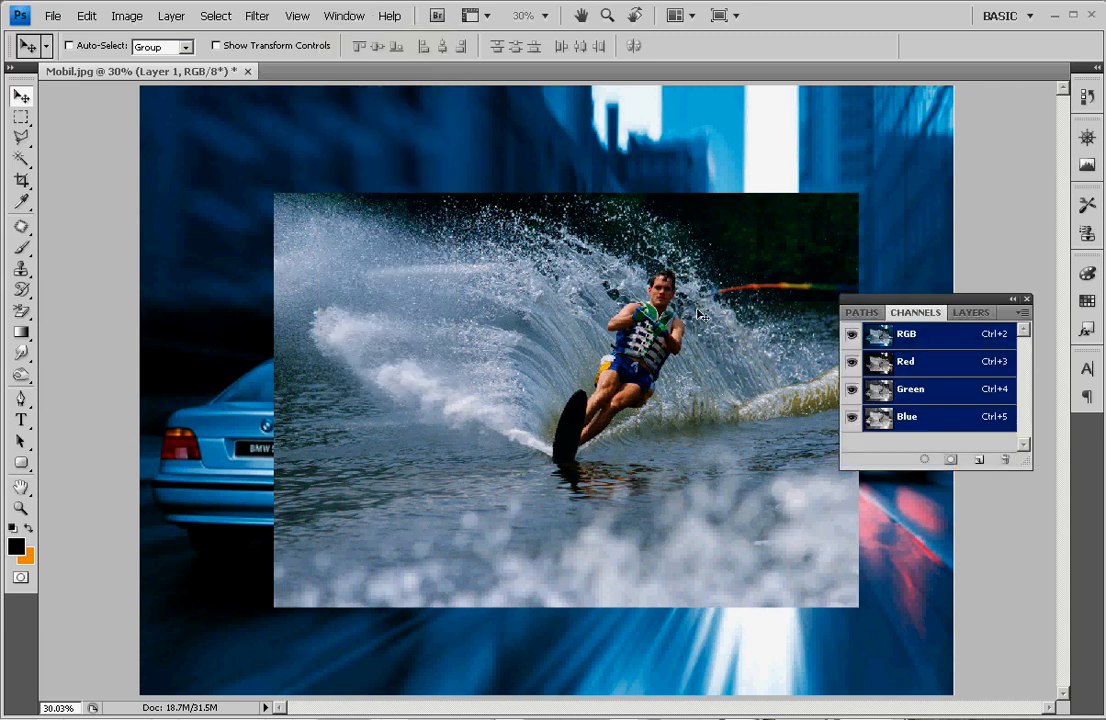
pyautogui.click(905, 364)
pyautogui.click(905, 390)
pyautogui.click(905, 417)
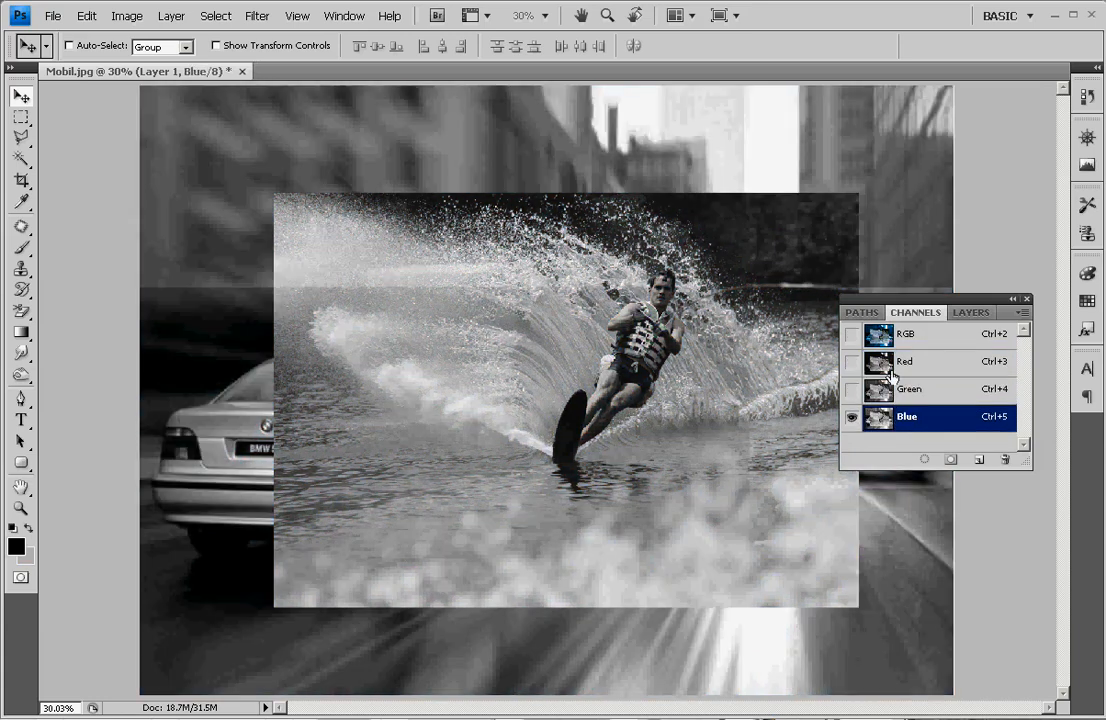
pyautogui.click(891, 364)
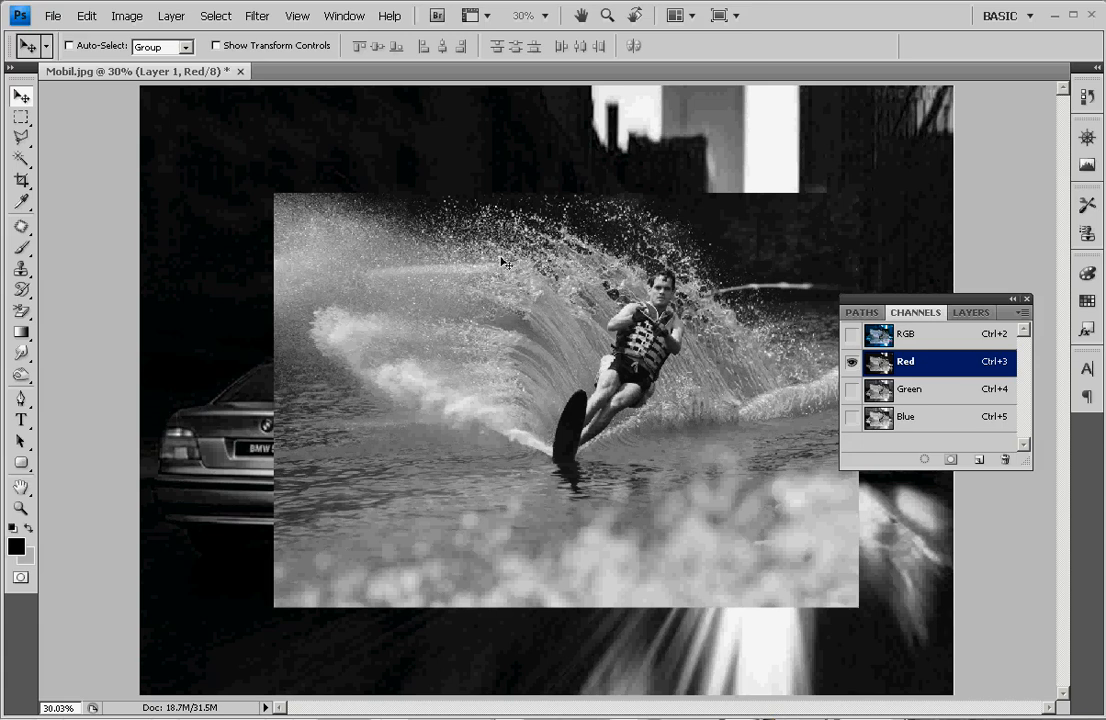
pyautogui.click(879, 419)
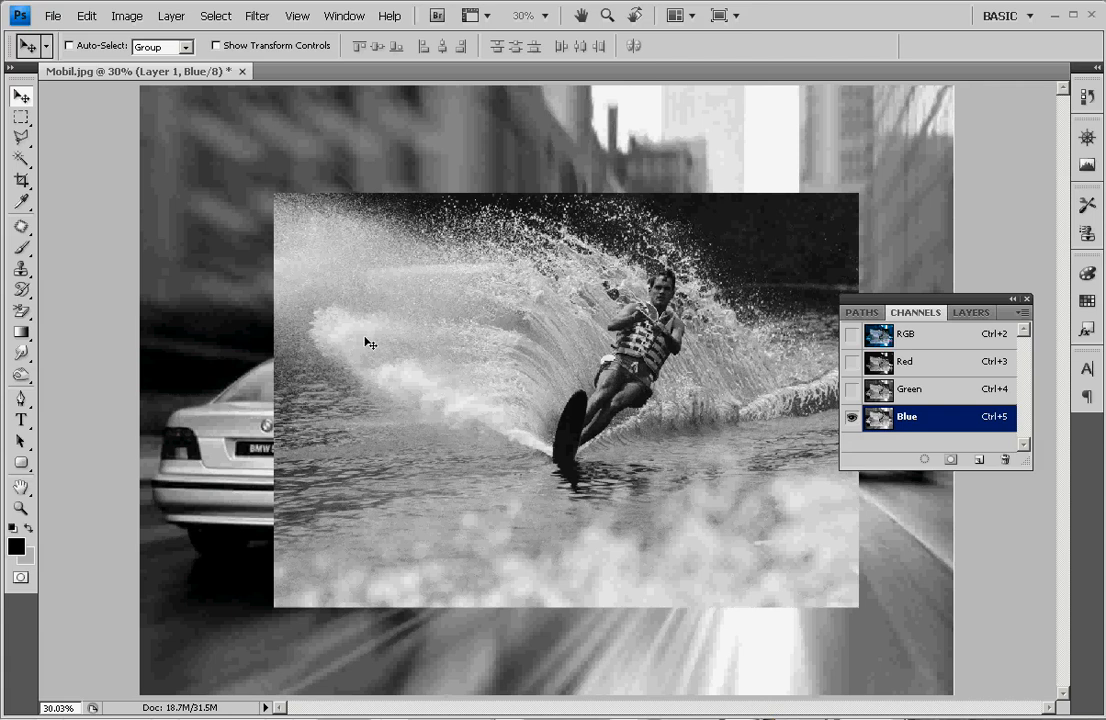
pyautogui.click(890, 366)
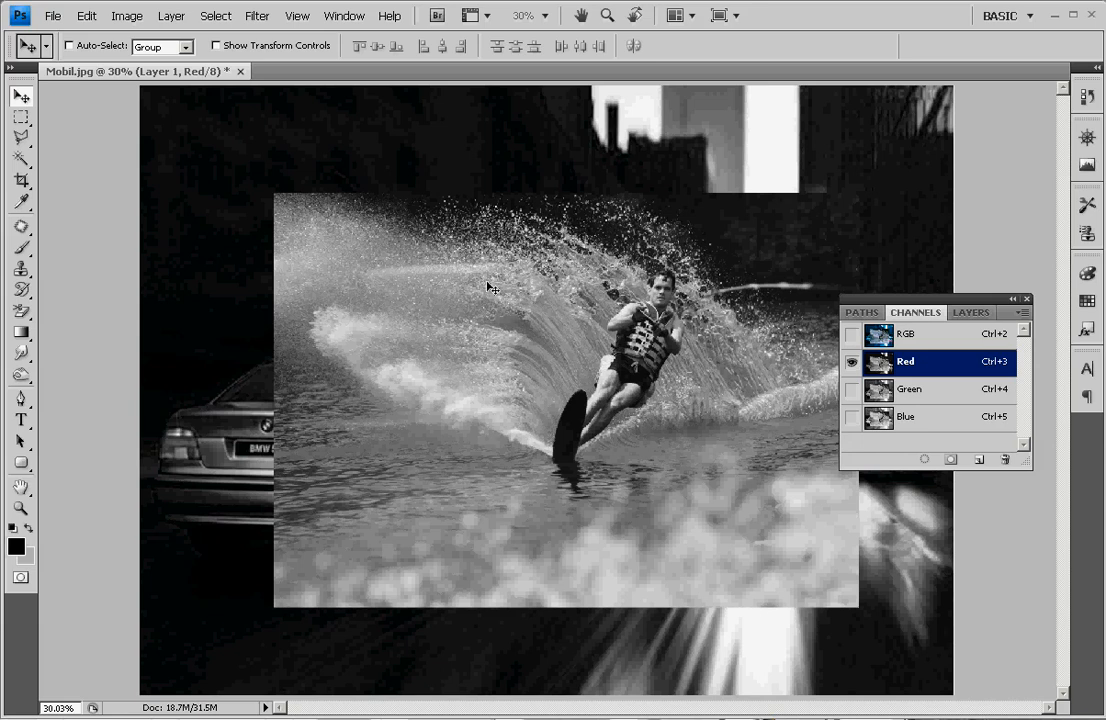
pyautogui.click(885, 391)
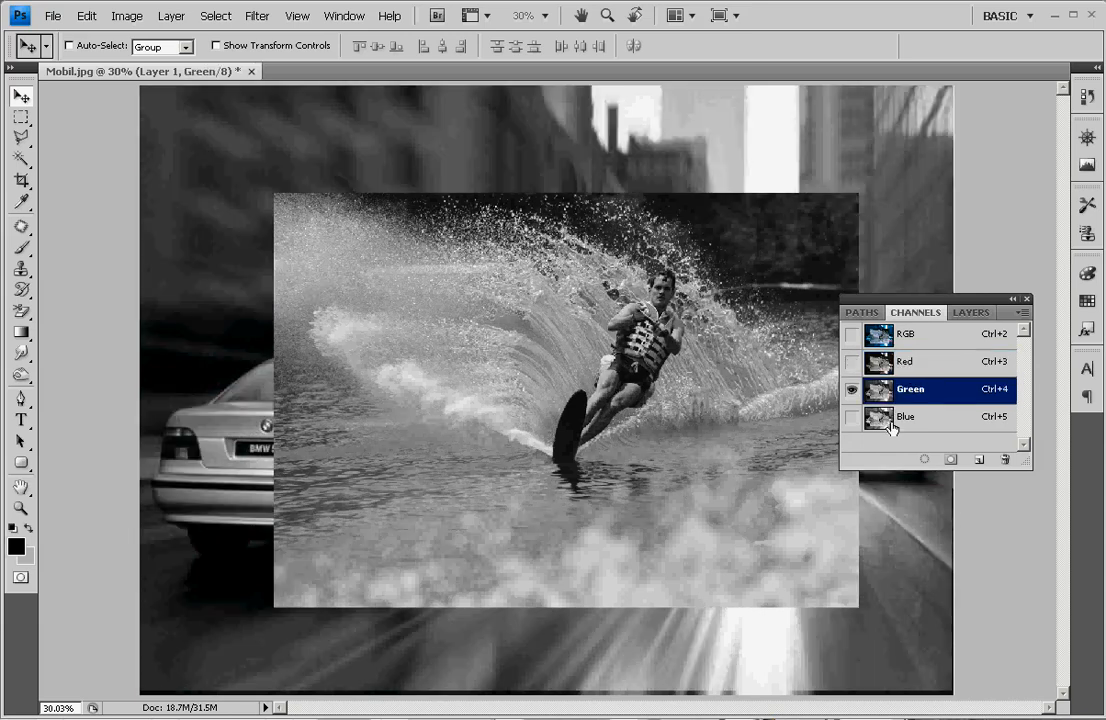
pyautogui.click(891, 420)
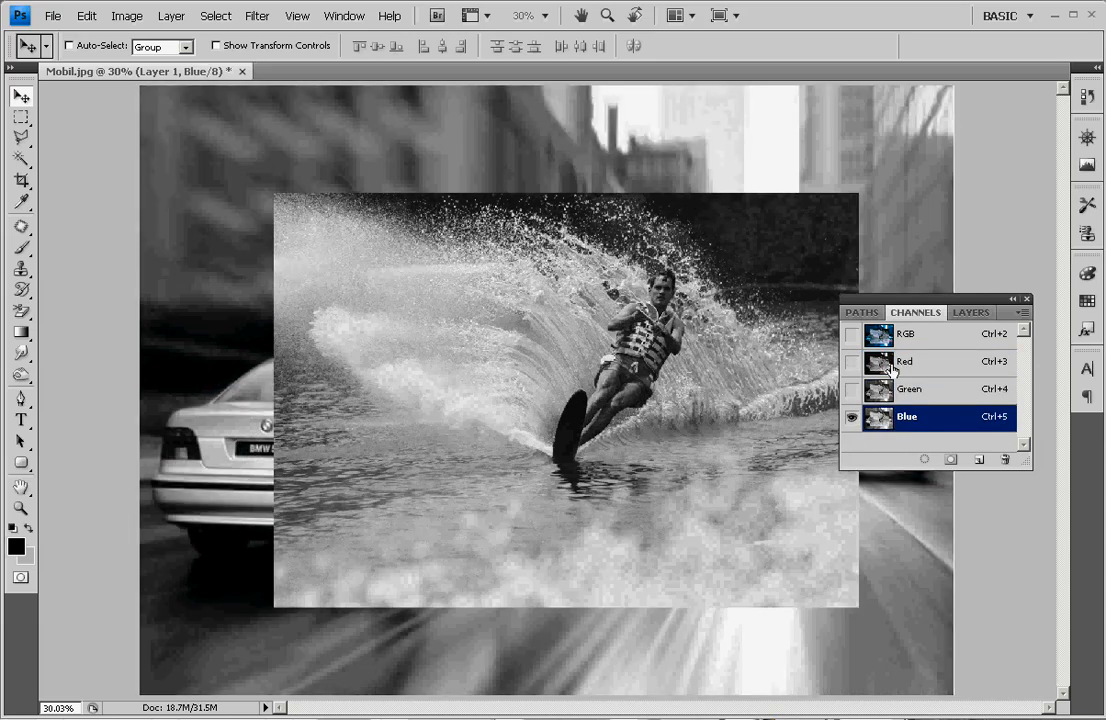
# Step: Load the Red channel as a selection and add it as a layer mask on Layer 1
pyautogui.click(893, 364)
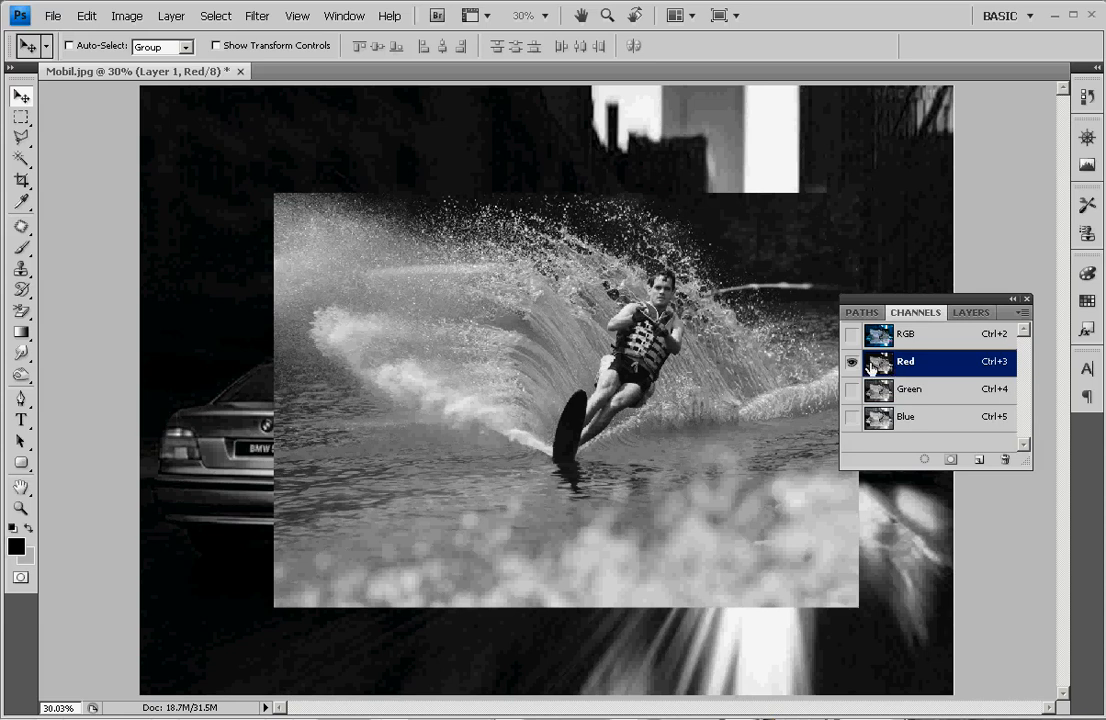
pyautogui.click(924, 461)
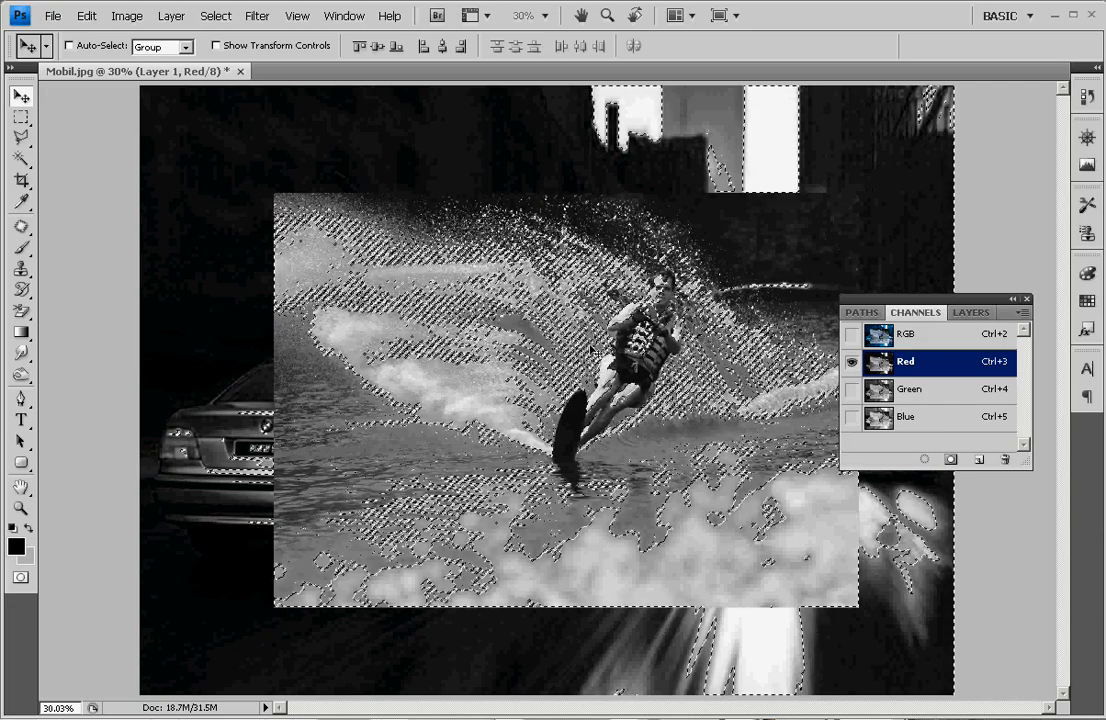
pyautogui.click(968, 315)
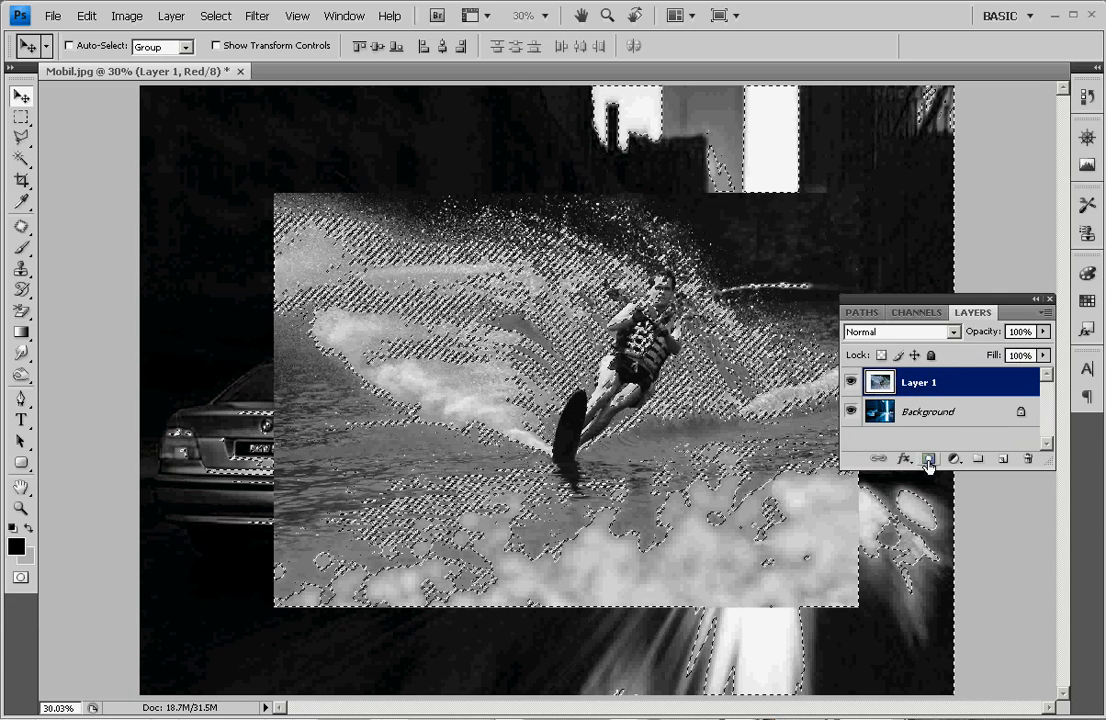
pyautogui.click(928, 460)
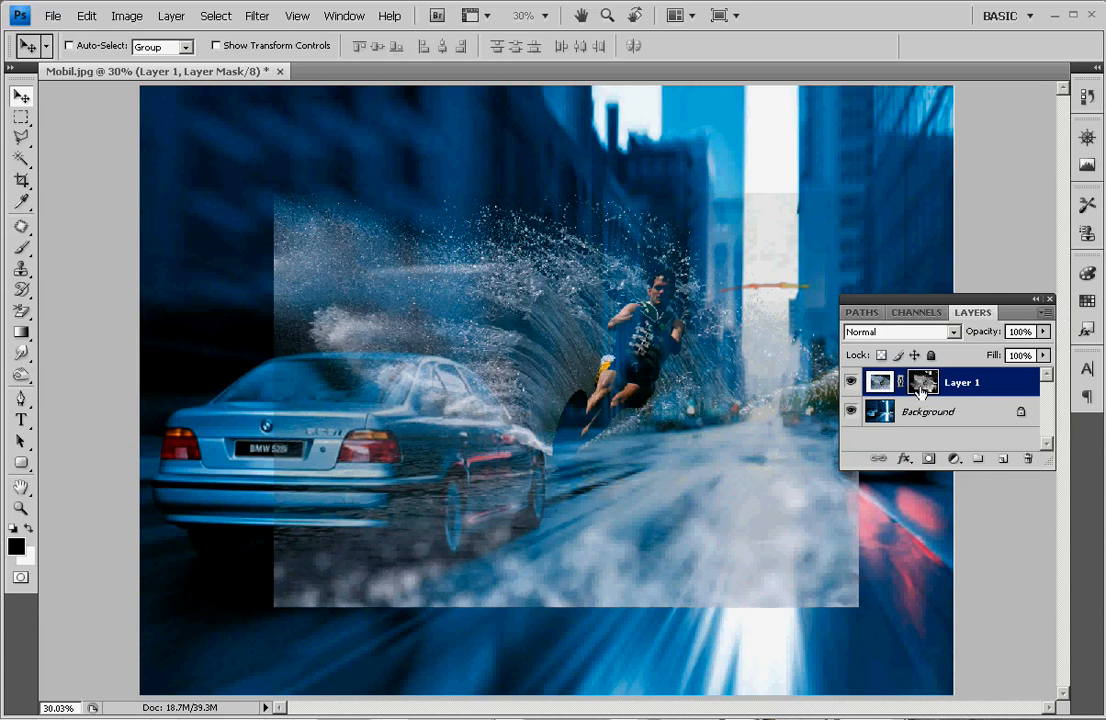
pyautogui.click(1049, 300)
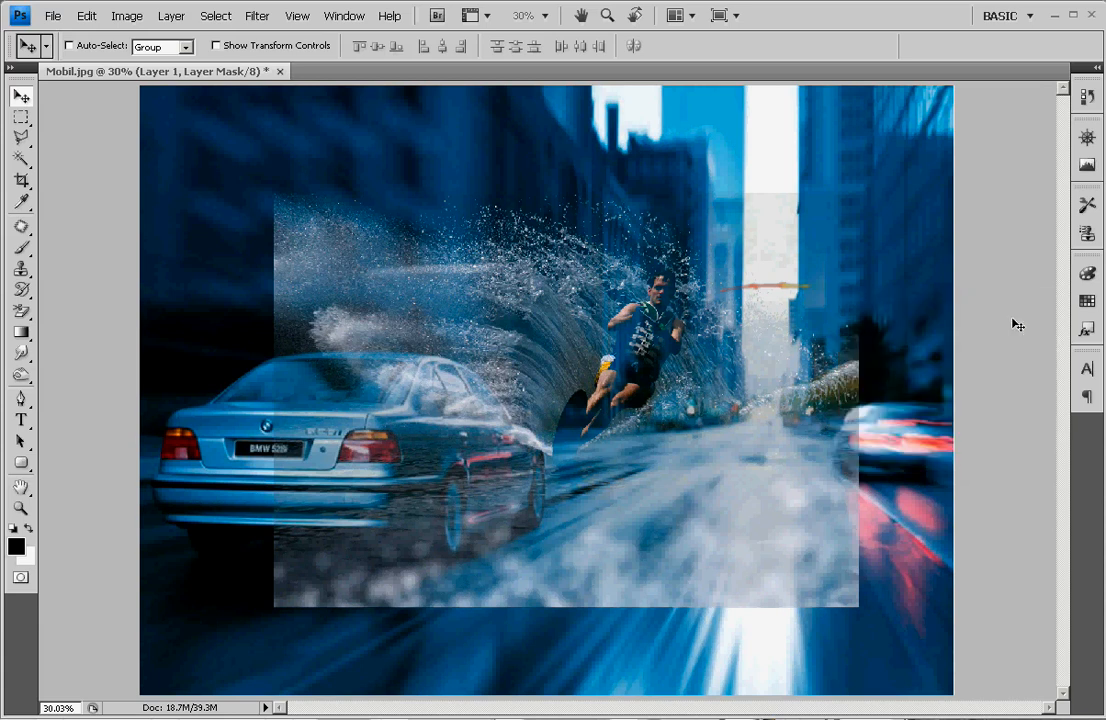
# Step: Hide the skier photo's hard edges by painting black on the mask with a 189 px brush at 10% hardness and 100% opacity
pyautogui.click(22, 250)
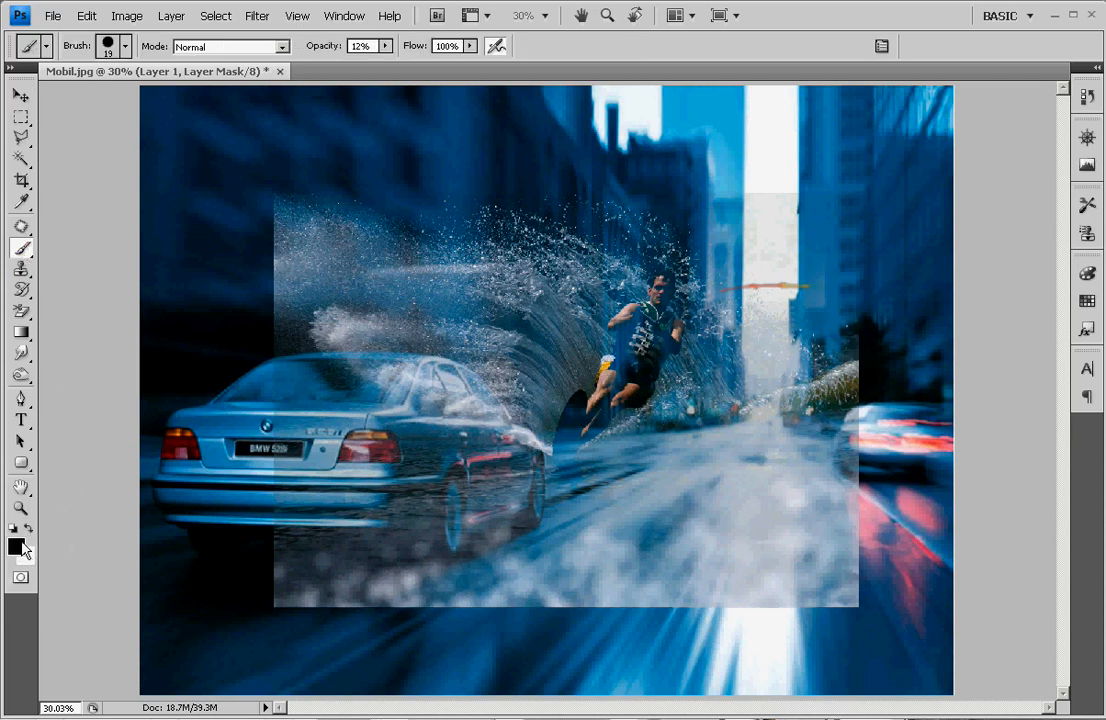
pyautogui.click(125, 46)
pyautogui.click(181, 160)
pyautogui.moveTo(181, 162); pyautogui.dragTo(49, 166)
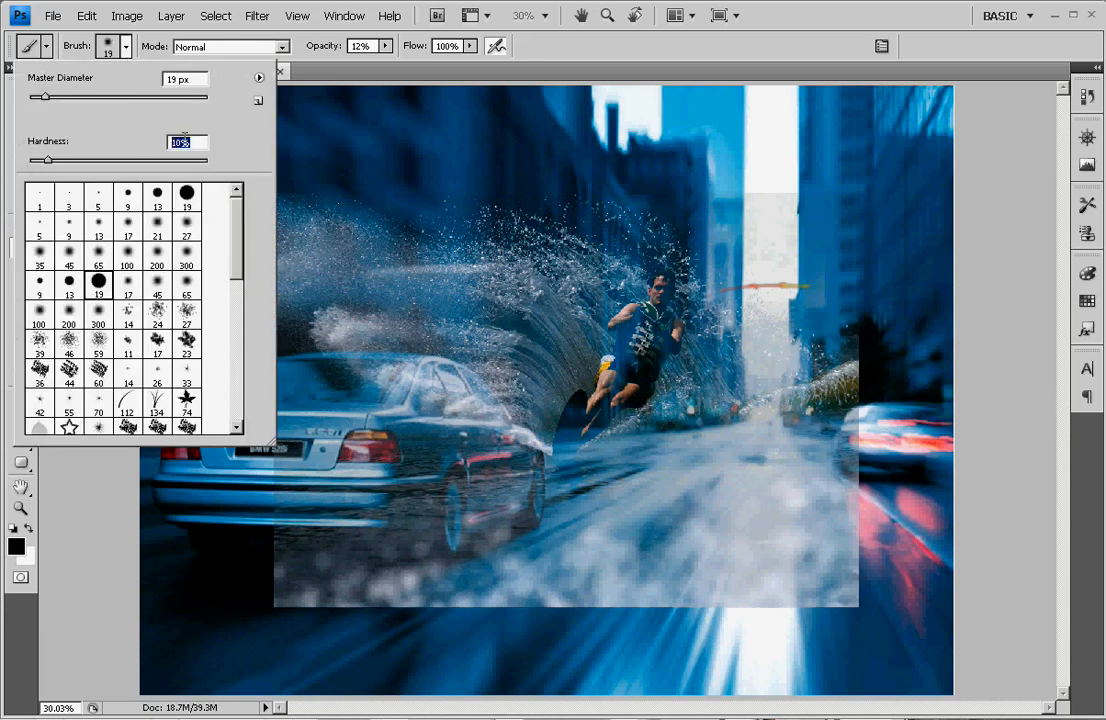
pyautogui.moveTo(47, 161)
pyautogui.mouseDown()
pyautogui.moveTo(130, 161)
pyautogui.moveTo(48, 171)
pyautogui.mouseUp()
pyautogui.moveTo(55, 101); pyautogui.dragTo(158, 97)
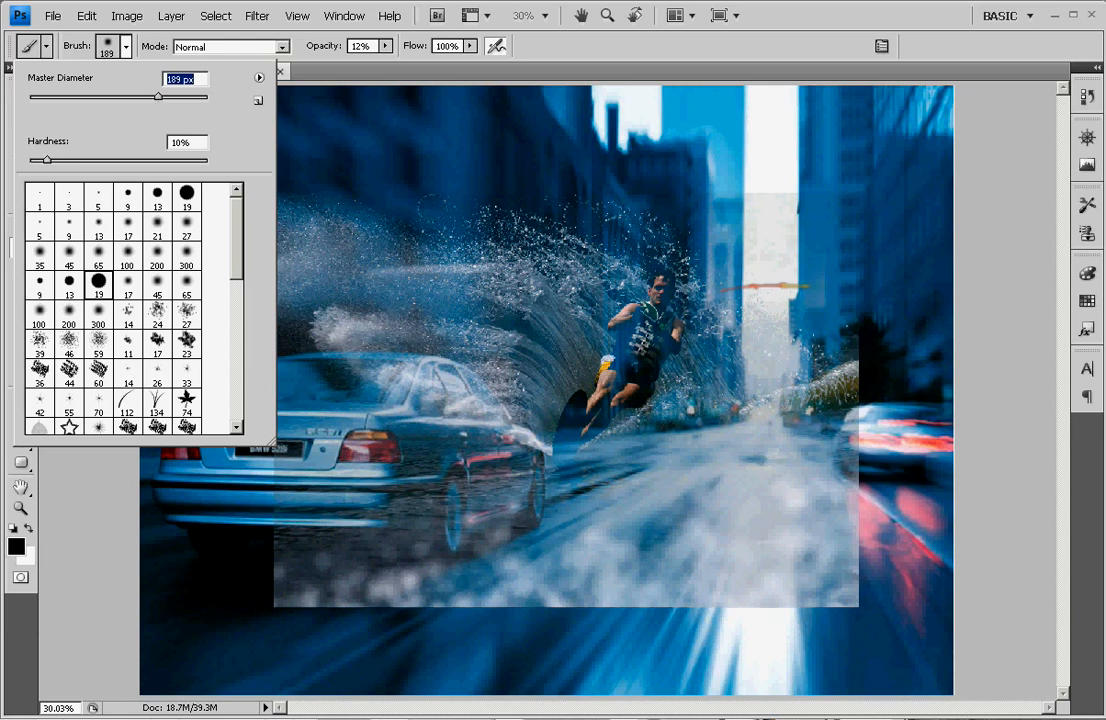
pyautogui.click(386, 46)
pyautogui.moveTo(392, 64); pyautogui.dragTo(478, 68)
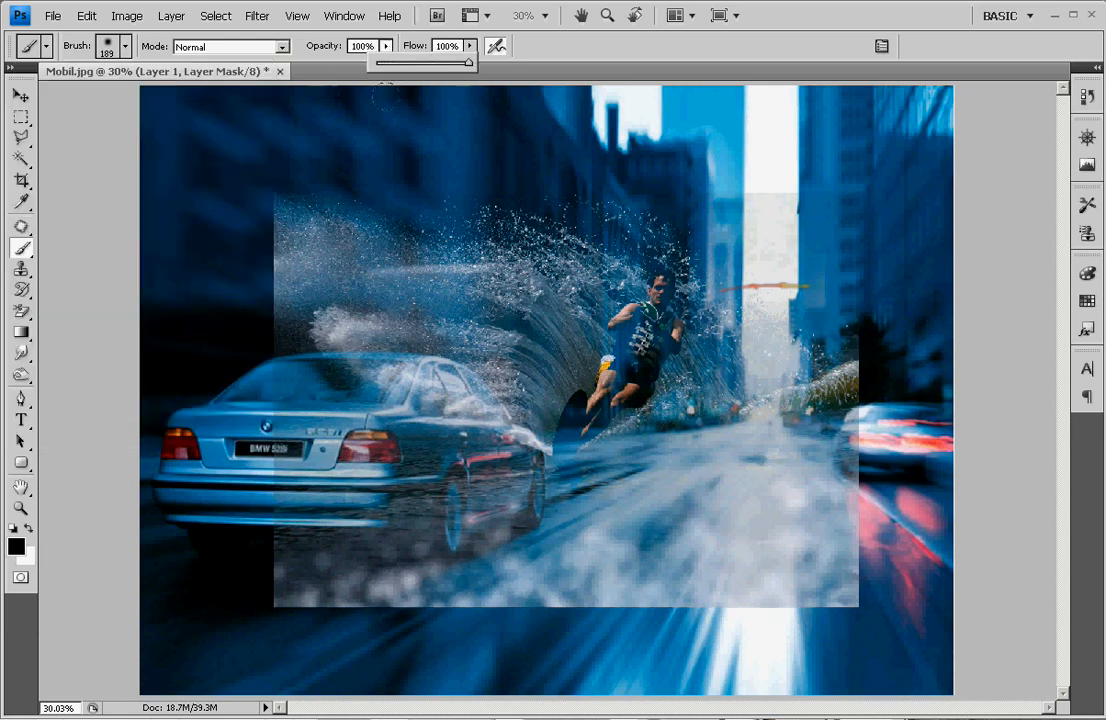
pyautogui.click(518, 80)
pyautogui.moveTo(252, 155)
pyautogui.mouseDown()
pyautogui.moveTo(240, 373)
pyautogui.moveTo(257, 573)
pyautogui.moveTo(380, 602)
pyautogui.moveTo(838, 578)
pyautogui.moveTo(729, 400)
pyautogui.moveTo(735, 290)
pyautogui.moveTo(709, 180)
pyautogui.moveTo(790, 190)
pyautogui.mouseUp()
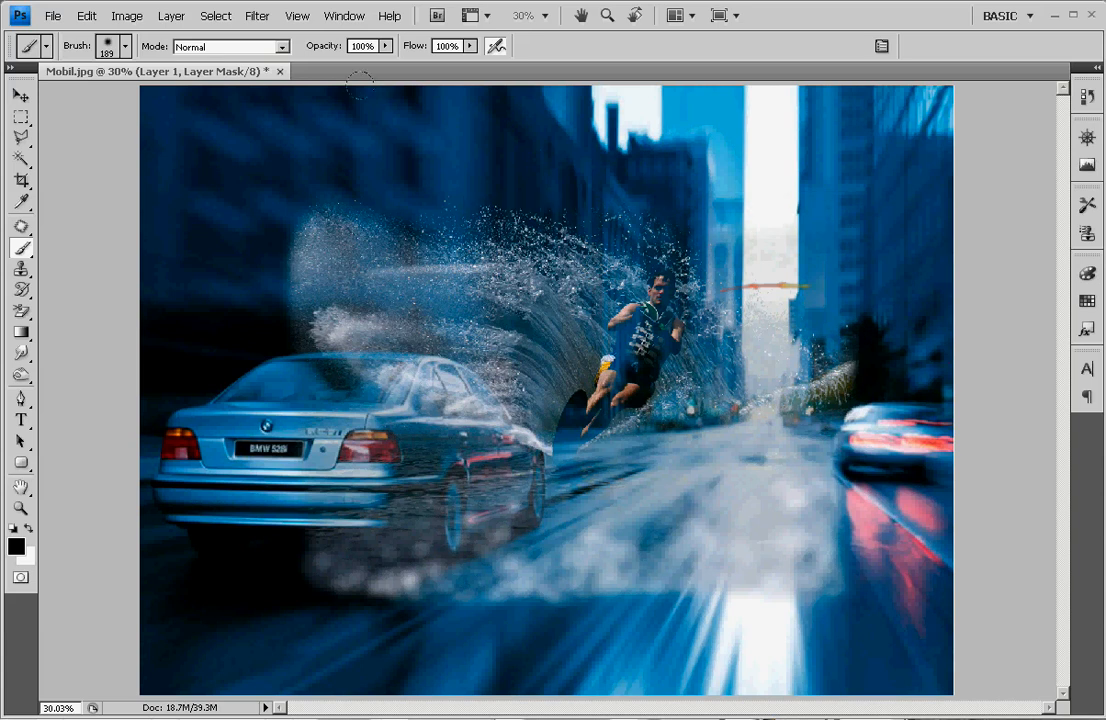
# Step: Soften the spray behind the car and the water below it on the mask with a 473 px brush at 47% opacity
pyautogui.rightClick(403, 346)
pyautogui.moveTo(543, 378); pyautogui.dragTo(572, 378)
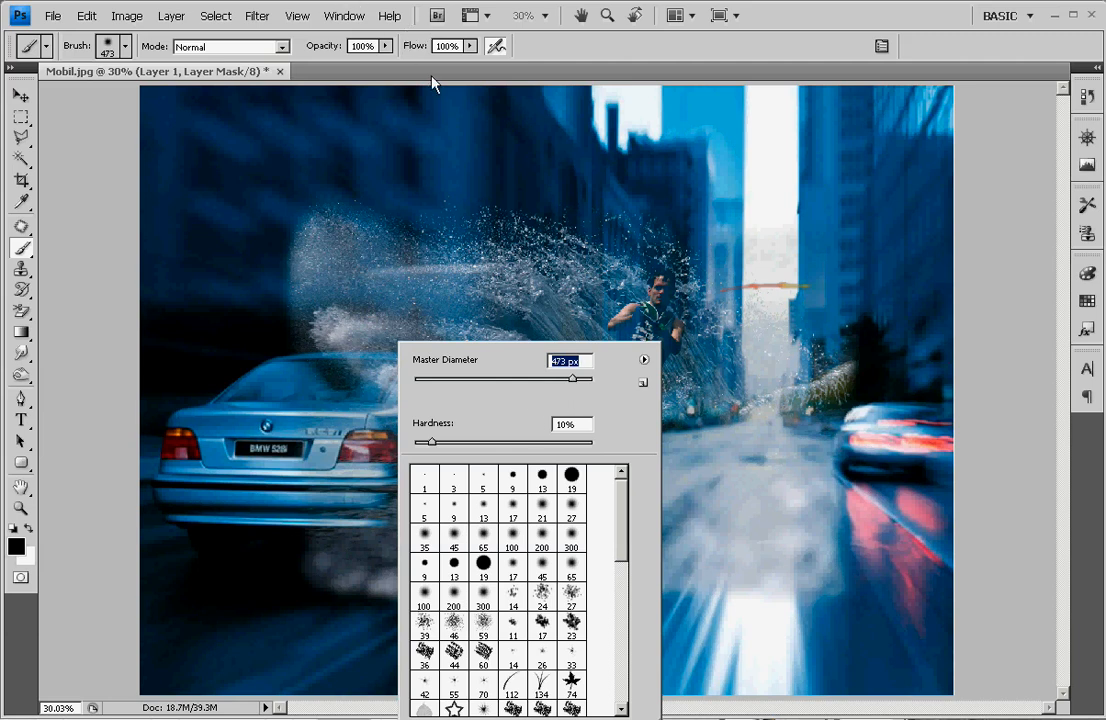
pyautogui.press('Return')
pyautogui.moveTo(390, 47); pyautogui.dragTo(294, 62)
pyautogui.moveTo(250, 215)
pyautogui.mouseDown()
pyautogui.moveTo(278, 285)
pyautogui.moveTo(262, 240)
pyautogui.moveTo(275, 275)
pyautogui.mouseUp()
pyautogui.moveTo(325, 565); pyautogui.dragTo(287, 512)
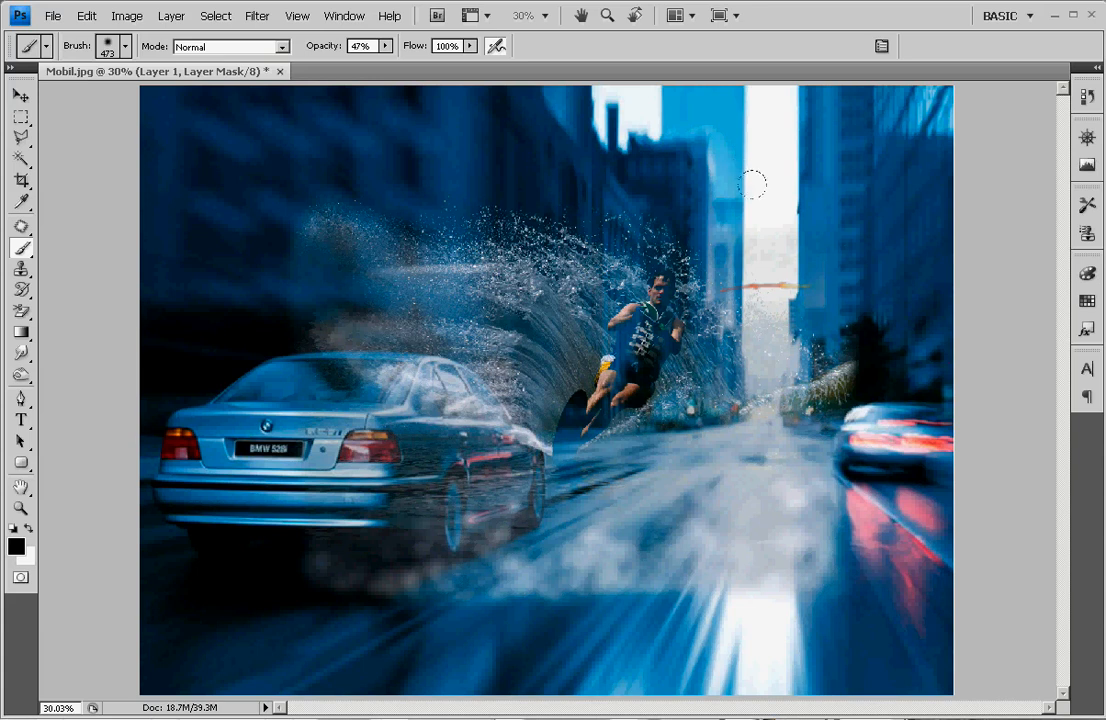
# Step: Move the skier layer down and to the right over the street, and fade its water beneath the car and on the road at 22% brush opacity
pyautogui.click(20, 94)
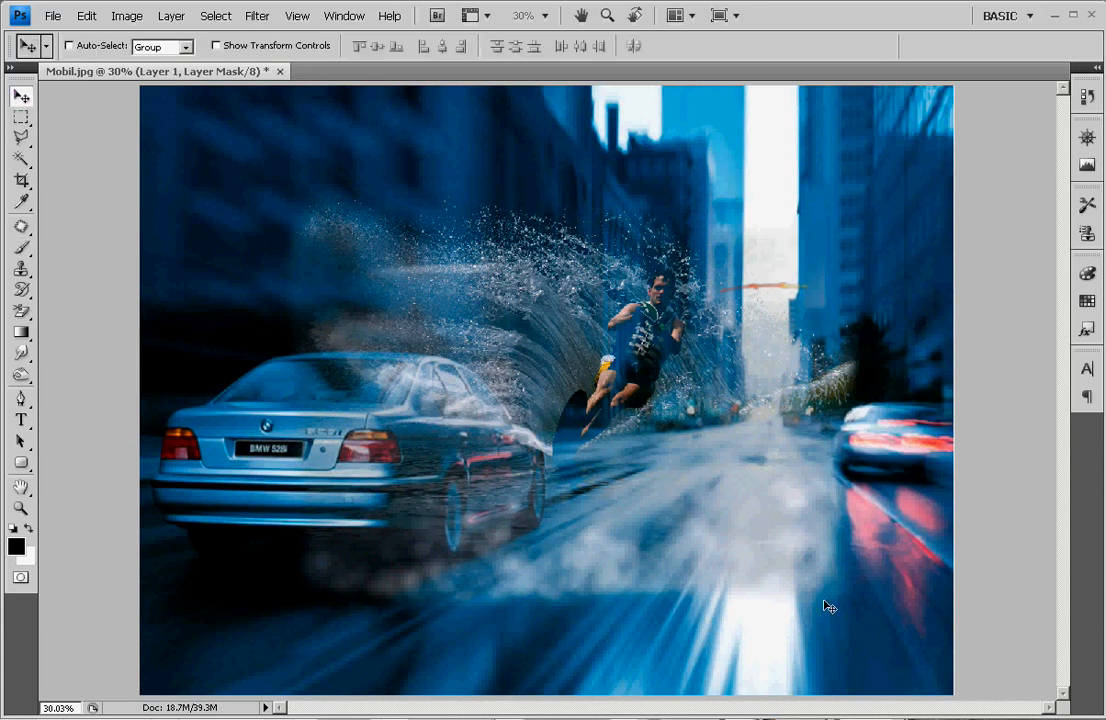
pyautogui.moveTo(668, 336); pyautogui.dragTo(712, 421)
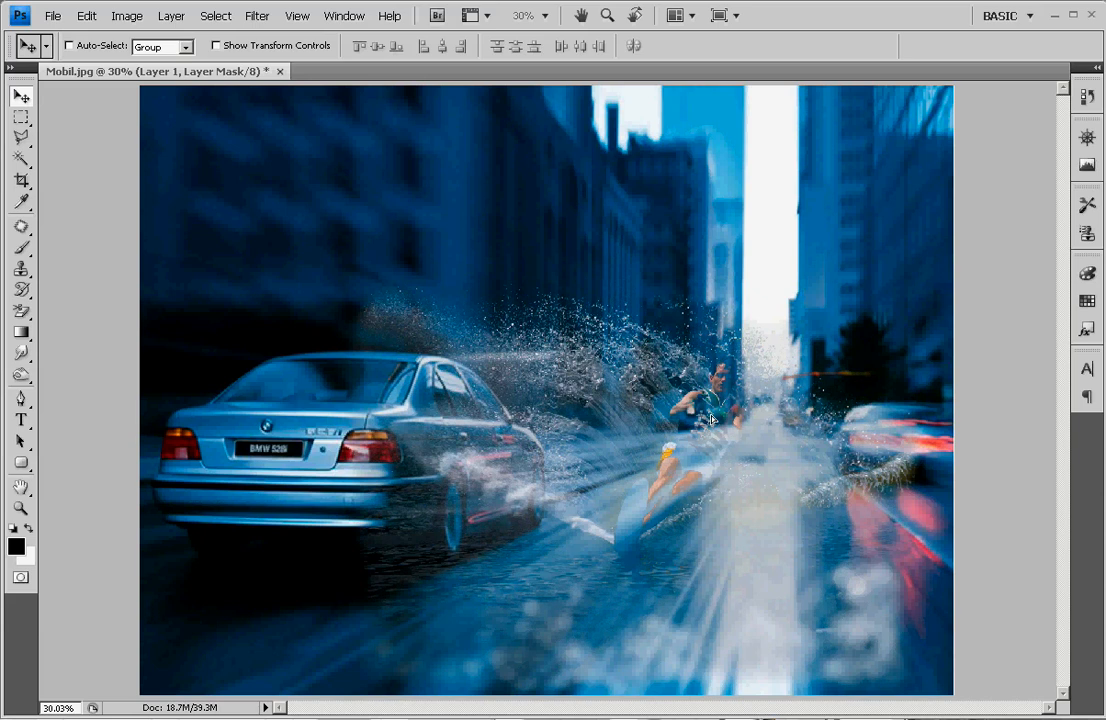
pyautogui.click(21, 247)
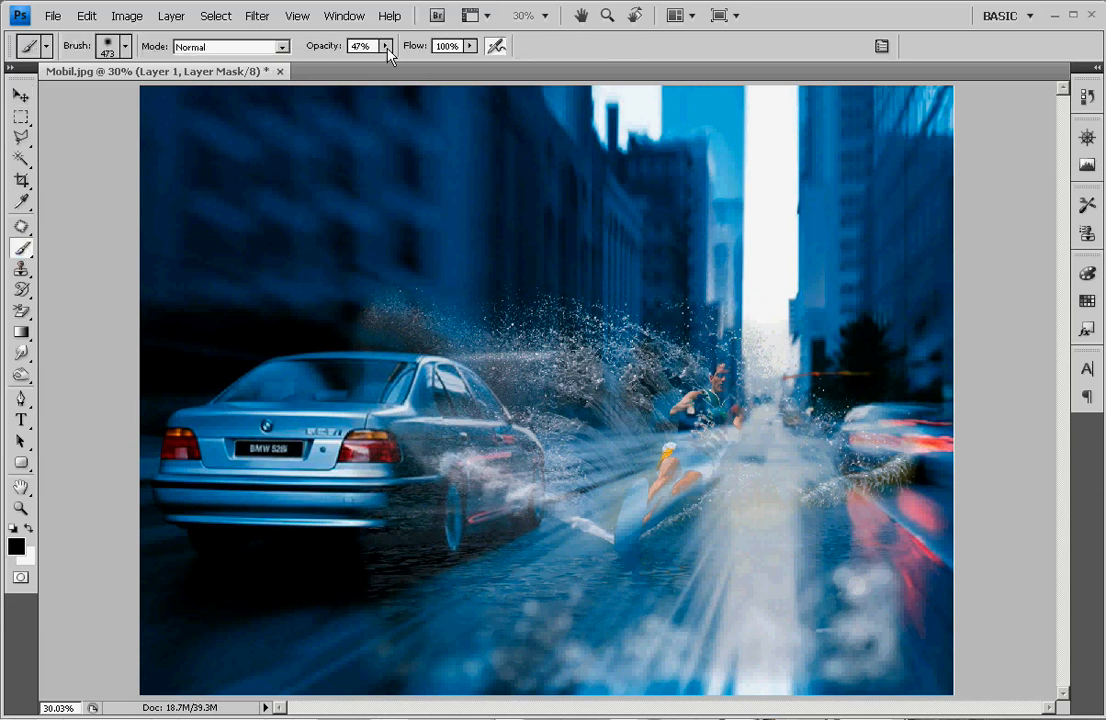
pyautogui.click(385, 46)
pyautogui.moveTo(357, 72); pyautogui.dragTo(356, 64)
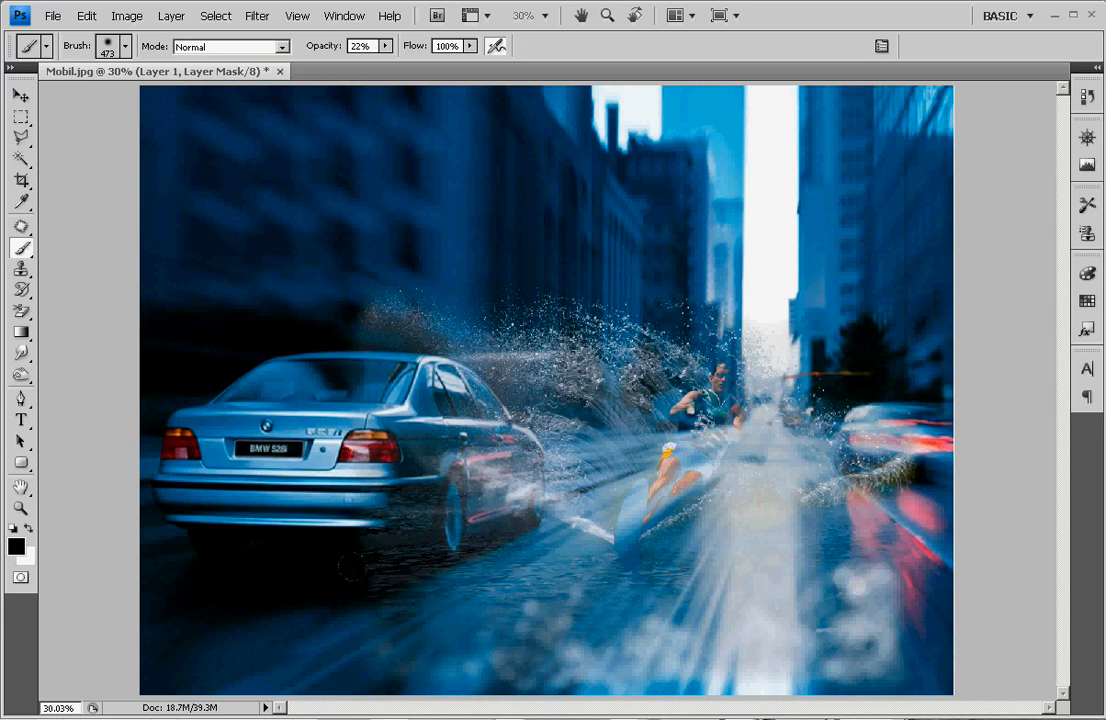
pyautogui.moveTo(369, 550)
pyautogui.mouseDown()
pyautogui.moveTo(396, 522)
pyautogui.moveTo(475, 560)
pyautogui.mouseUp()
pyautogui.moveTo(740, 505)
pyautogui.mouseDown()
pyautogui.moveTo(755, 545)
pyautogui.moveTo(785, 561)
pyautogui.moveTo(778, 505)
pyautogui.moveTo(735, 545)
pyautogui.moveTo(800, 568)
pyautogui.mouseUp()
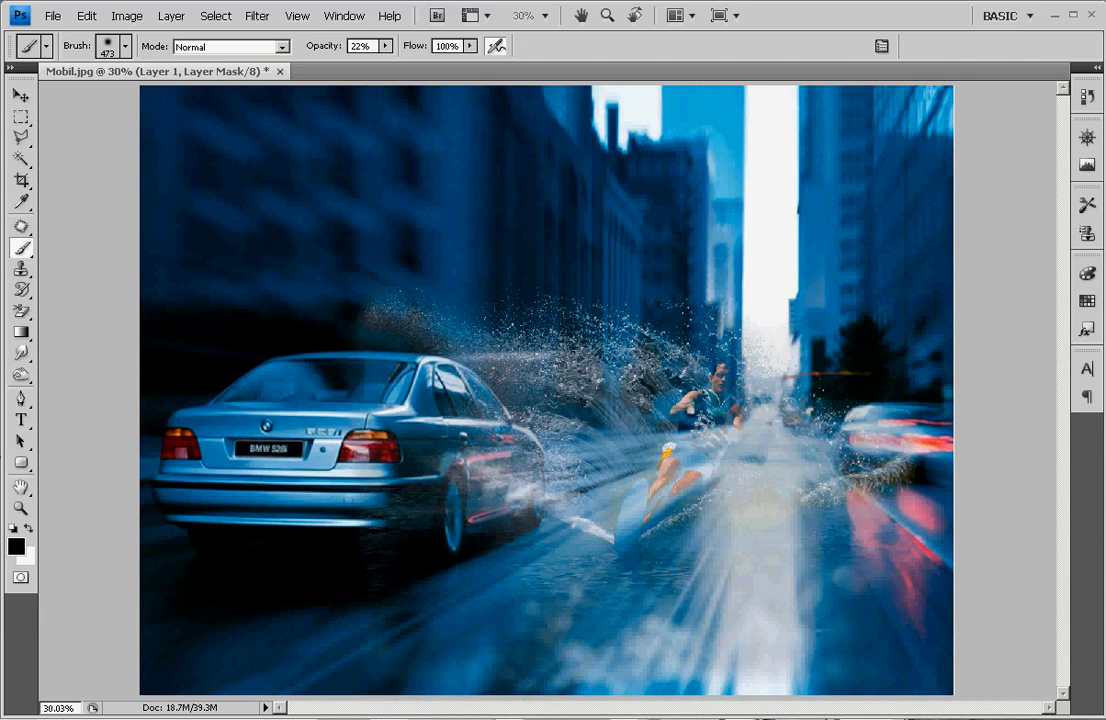
# Step: Reveal the skier's face, collar, gloves and arms by painting white on the mask with a 31 px brush at 92% opacity
pyautogui.click(20, 508)
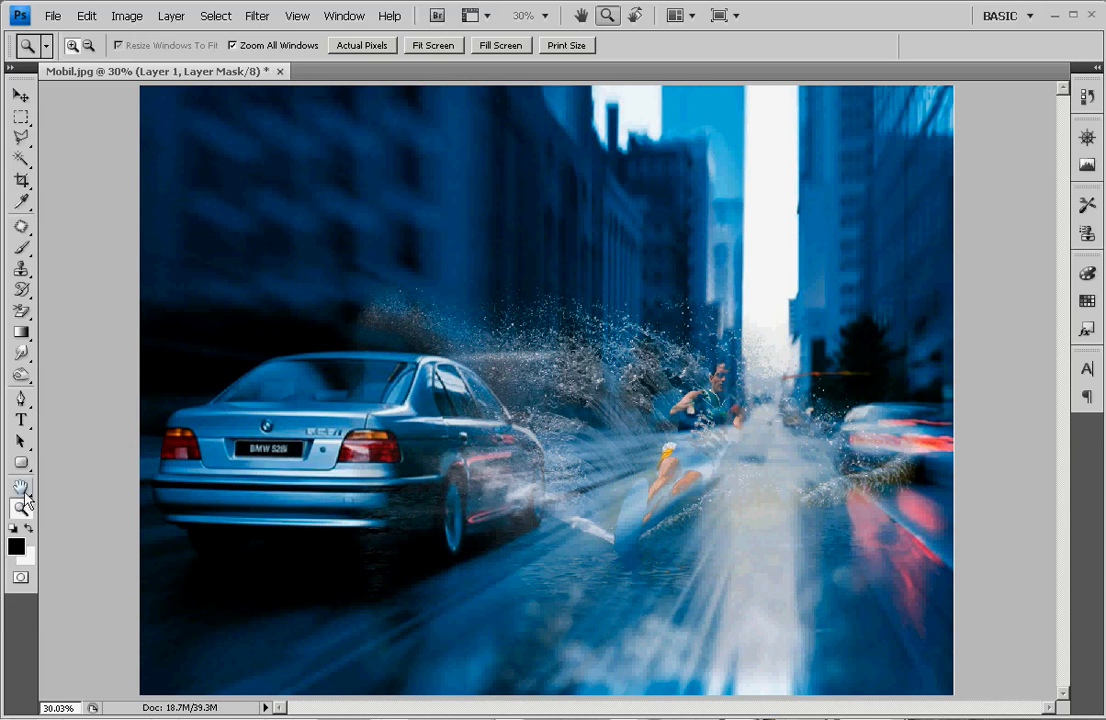
pyautogui.moveTo(440, 257); pyautogui.dragTo(854, 621)
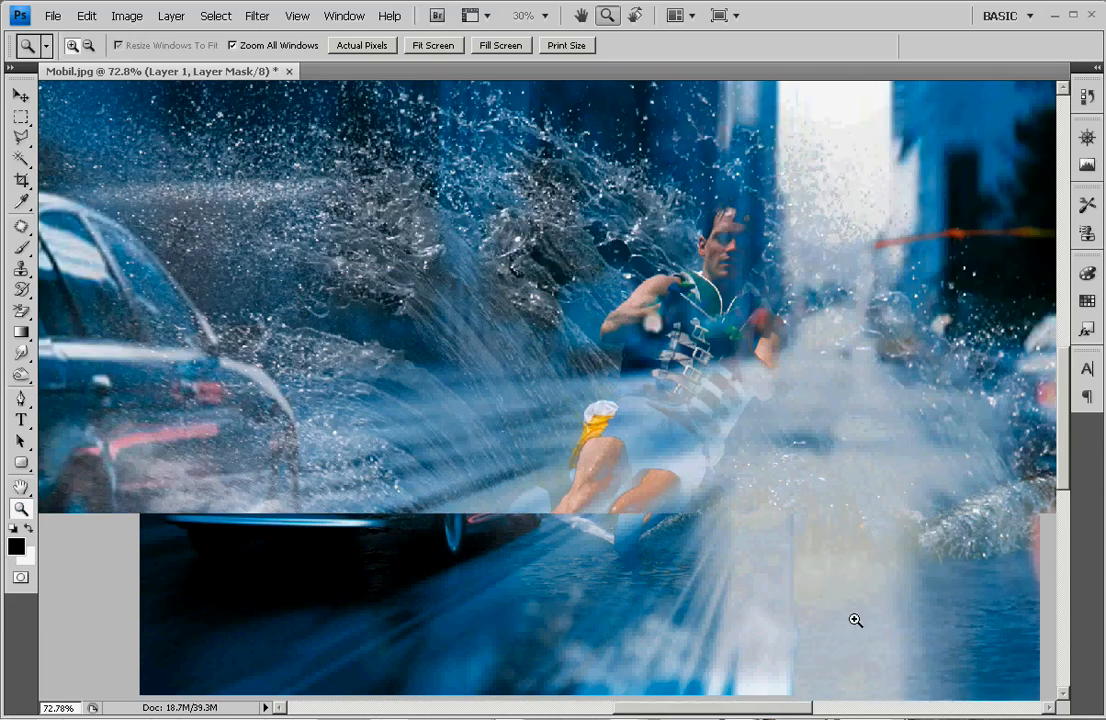
pyautogui.click(20, 247)
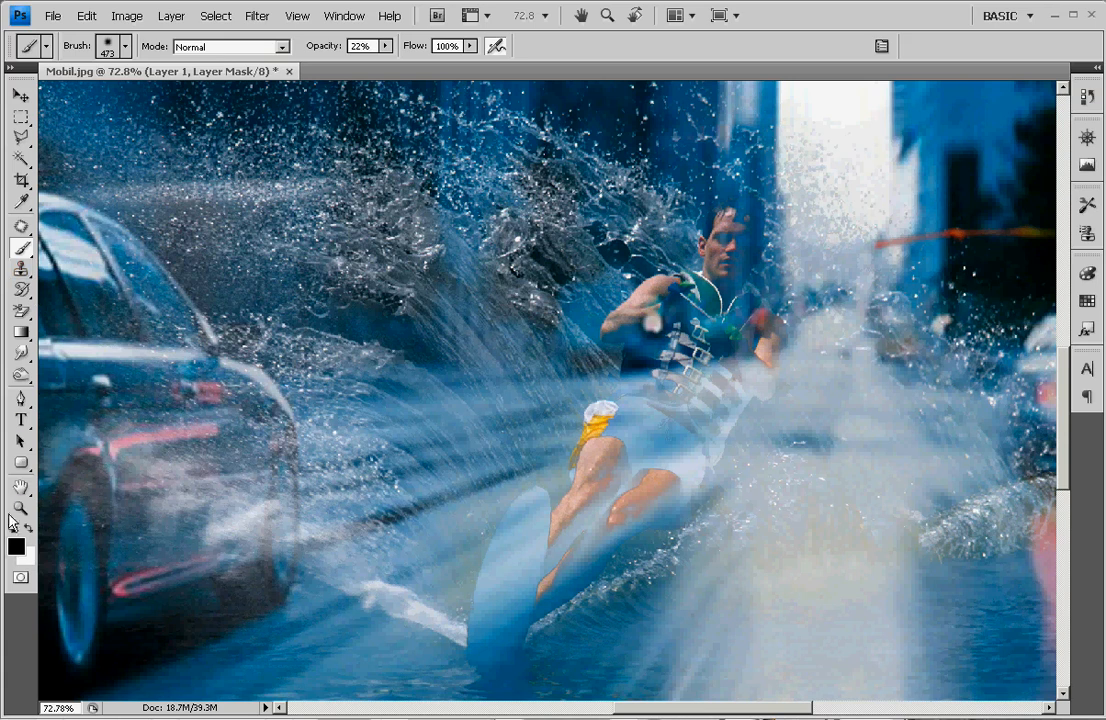
pyautogui.press('x')
pyautogui.click(385, 46)
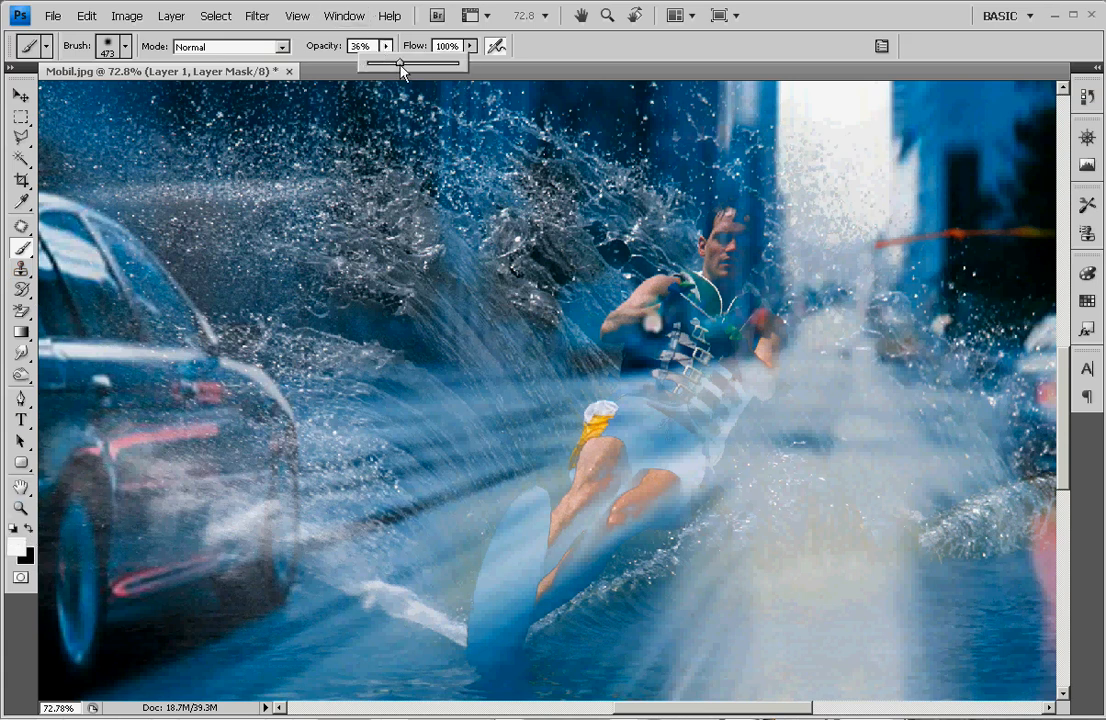
pyautogui.moveTo(441, 66); pyautogui.dragTo(452, 64)
pyautogui.rightClick(308, 187)
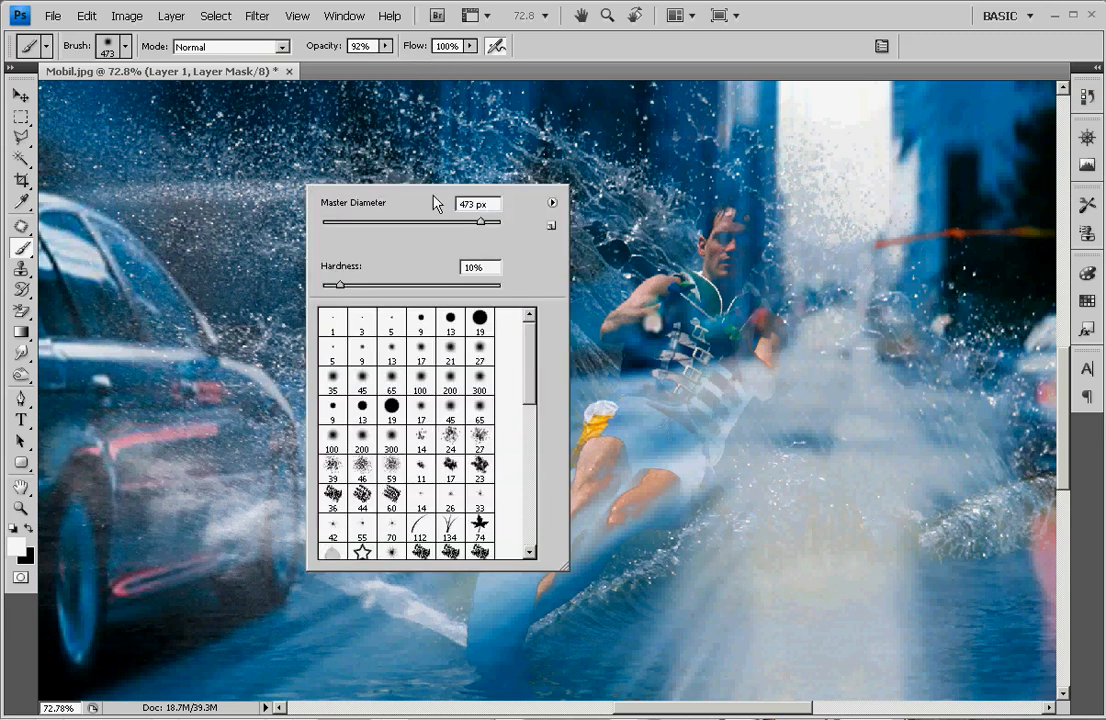
pyautogui.click(401, 222)
pyautogui.moveTo(387, 224); pyautogui.dragTo(361, 222)
pyautogui.moveTo(353, 220); pyautogui.dragTo(348, 219)
pyautogui.click(703, 47)
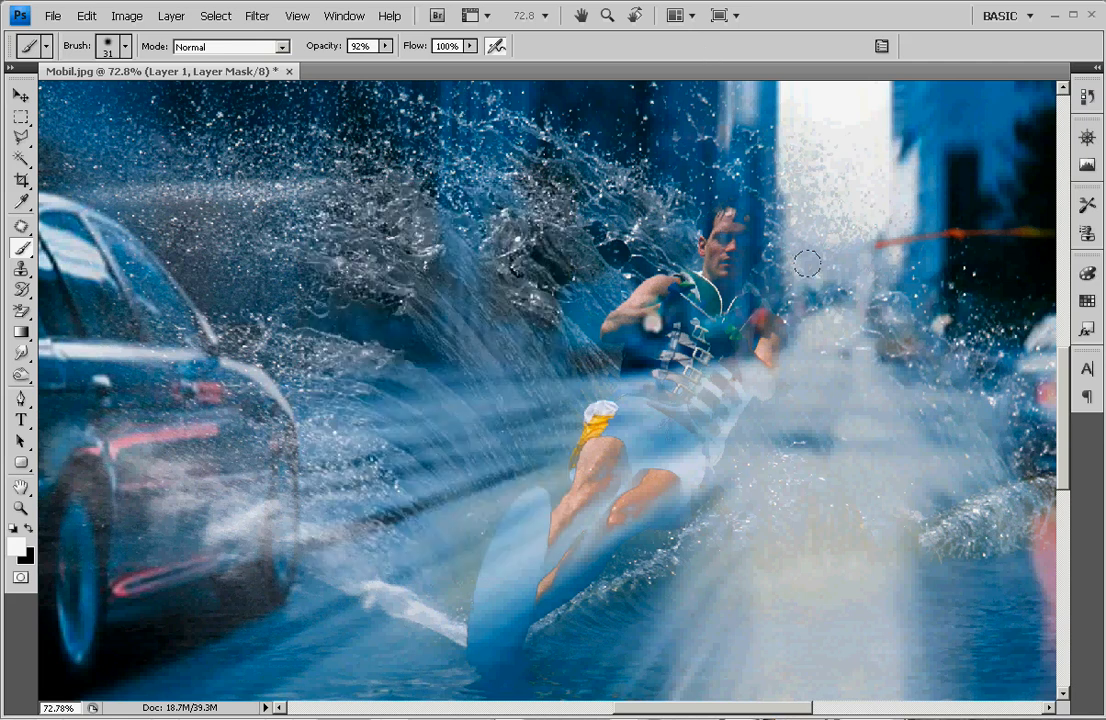
pyautogui.moveTo(728, 213)
pyautogui.mouseDown()
pyautogui.moveTo(750, 222)
pyautogui.moveTo(742, 240)
pyautogui.moveTo(748, 204)
pyautogui.moveTo(726, 210)
pyautogui.moveTo(734, 270)
pyautogui.mouseUp()
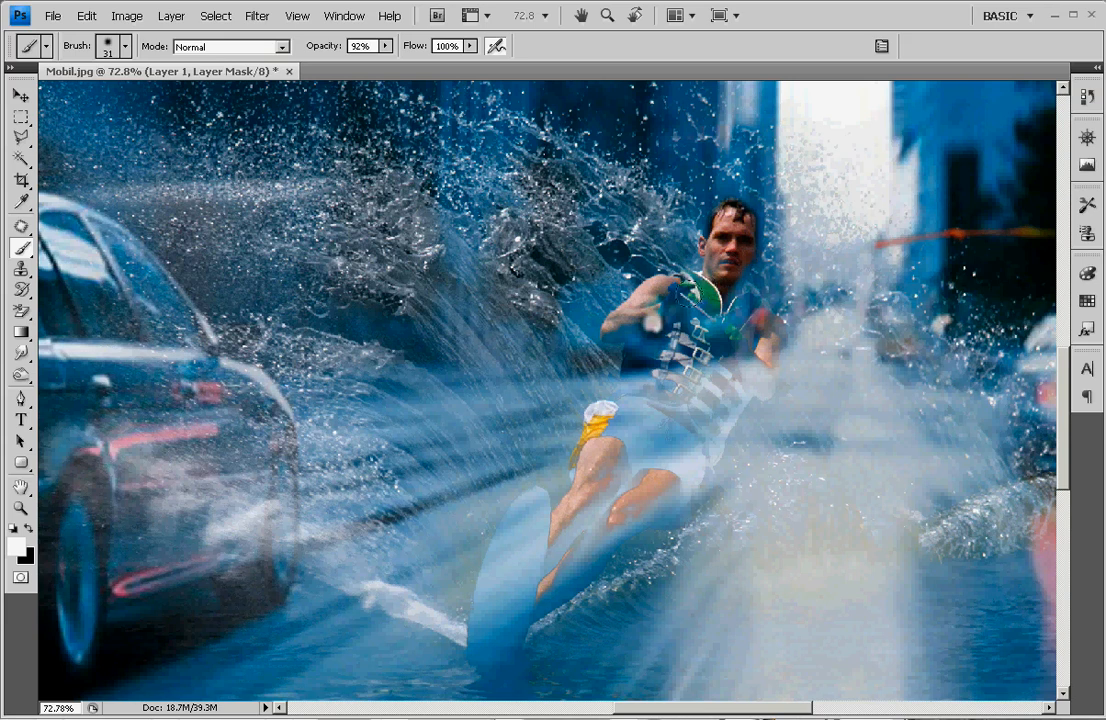
pyautogui.moveTo(615, 325)
pyautogui.mouseDown()
pyautogui.moveTo(665, 290)
pyautogui.moveTo(700, 290)
pyautogui.moveTo(725, 300)
pyautogui.moveTo(745, 330)
pyautogui.moveTo(759, 381)
pyautogui.moveTo(768, 342)
pyautogui.mouseUp()
pyautogui.moveTo(746, 297); pyautogui.dragTo(742, 314)
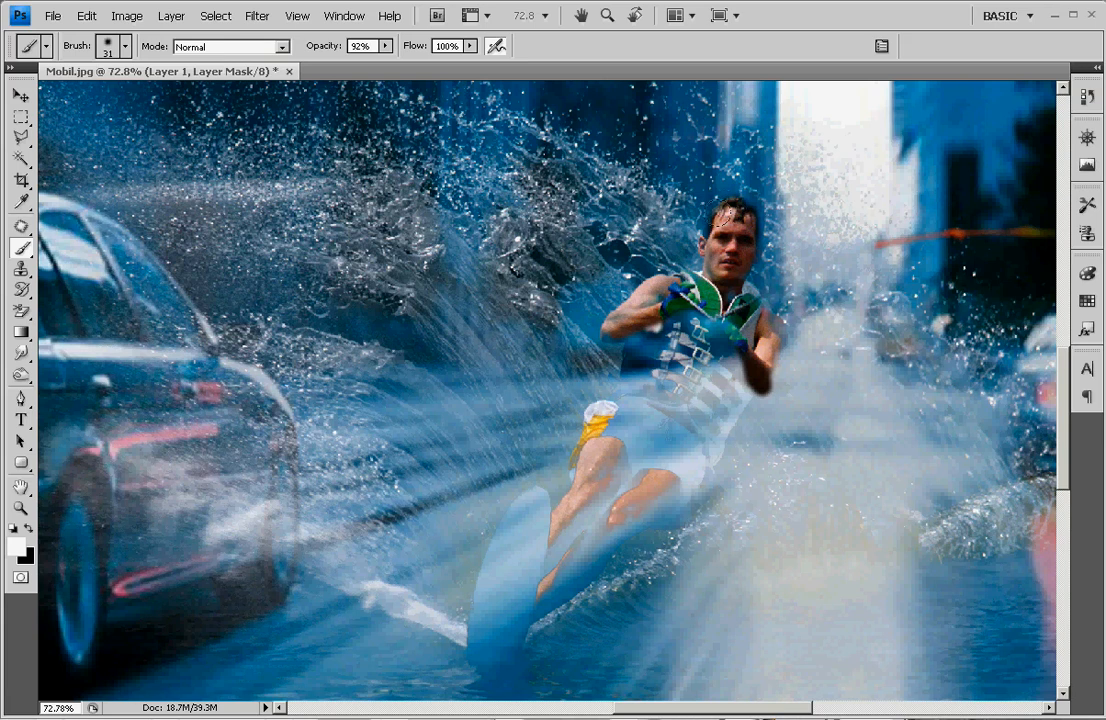
# Step: Paint white on the mask over the skier's life vest, shorts and legs to make them fully opaque
pyautogui.moveTo(608, 324); pyautogui.dragTo(664, 283)
pyautogui.moveTo(630, 335)
pyautogui.mouseDown()
pyautogui.moveTo(644, 400)
pyautogui.moveTo(618, 384)
pyautogui.moveTo(626, 402)
pyautogui.moveTo(593, 409)
pyautogui.moveTo(586, 473)
pyautogui.mouseUp()
pyautogui.moveTo(526, 556)
pyautogui.mouseDown()
pyautogui.moveTo(546, 522)
pyautogui.moveTo(589, 518)
pyautogui.mouseUp()
pyautogui.click(517, 605)
pyautogui.moveTo(519, 604)
pyautogui.mouseDown()
pyautogui.moveTo(652, 502)
pyautogui.moveTo(623, 505)
pyautogui.moveTo(662, 507)
pyautogui.moveTo(679, 493)
pyautogui.moveTo(739, 400)
pyautogui.moveTo(737, 377)
pyautogui.moveTo(729, 389)
pyautogui.moveTo(729, 380)
pyautogui.moveTo(699, 387)
pyautogui.moveTo(701, 422)
pyautogui.moveTo(668, 480)
pyautogui.moveTo(648, 487)
pyautogui.moveTo(653, 464)
pyautogui.moveTo(601, 520)
pyautogui.moveTo(564, 525)
pyautogui.moveTo(617, 455)
pyautogui.moveTo(602, 445)
pyautogui.moveTo(629, 457)
pyautogui.moveTo(657, 442)
pyautogui.moveTo(658, 452)
pyautogui.moveTo(569, 567)
pyautogui.moveTo(567, 557)
pyautogui.moveTo(531, 574)
pyautogui.moveTo(524, 597)
pyautogui.moveTo(594, 533)
pyautogui.moveTo(539, 601)
pyautogui.moveTo(525, 596)
pyautogui.moveTo(555, 504)
pyautogui.moveTo(538, 498)
pyautogui.moveTo(548, 540)
pyautogui.mouseUp()
# Step: Reveal the black ski down to the waterline and the rest of the gloves by painting white on the mask with a 57 px brush
pyautogui.rightClick(543, 540)
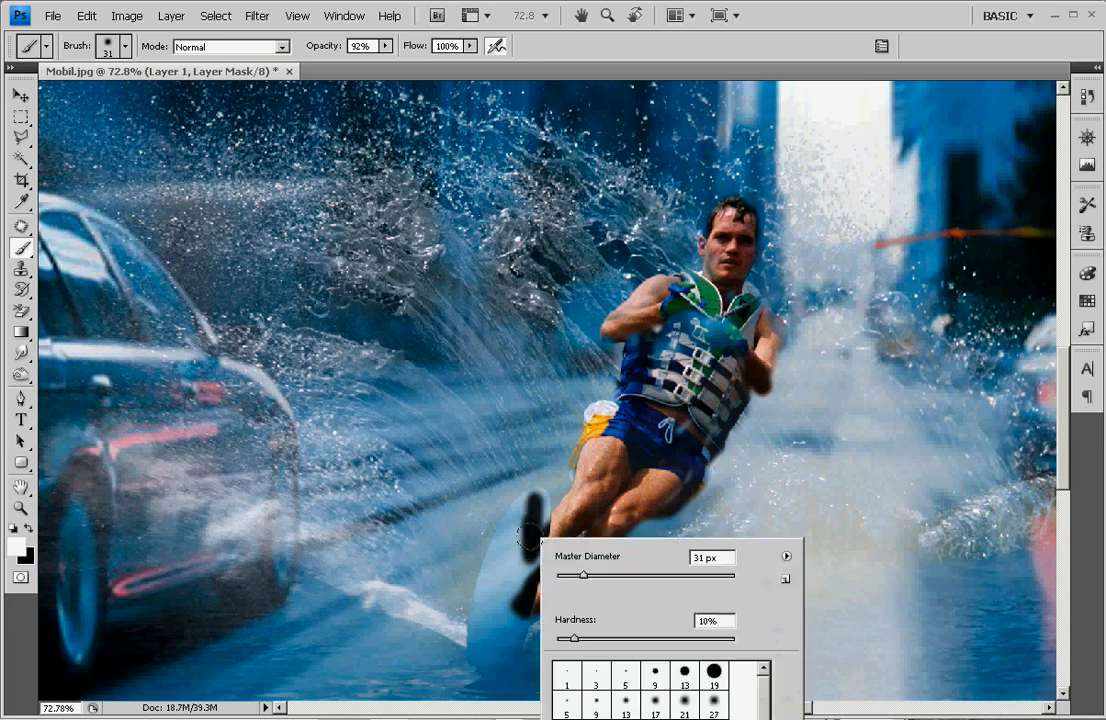
pyautogui.click(607, 575)
pyautogui.moveTo(573, 638); pyautogui.dragTo(566, 638)
pyautogui.press('Return')
pyautogui.moveTo(530, 530)
pyautogui.mouseDown()
pyautogui.moveTo(515, 488)
pyautogui.moveTo(480, 650)
pyautogui.moveTo(476, 633)
pyautogui.mouseUp()
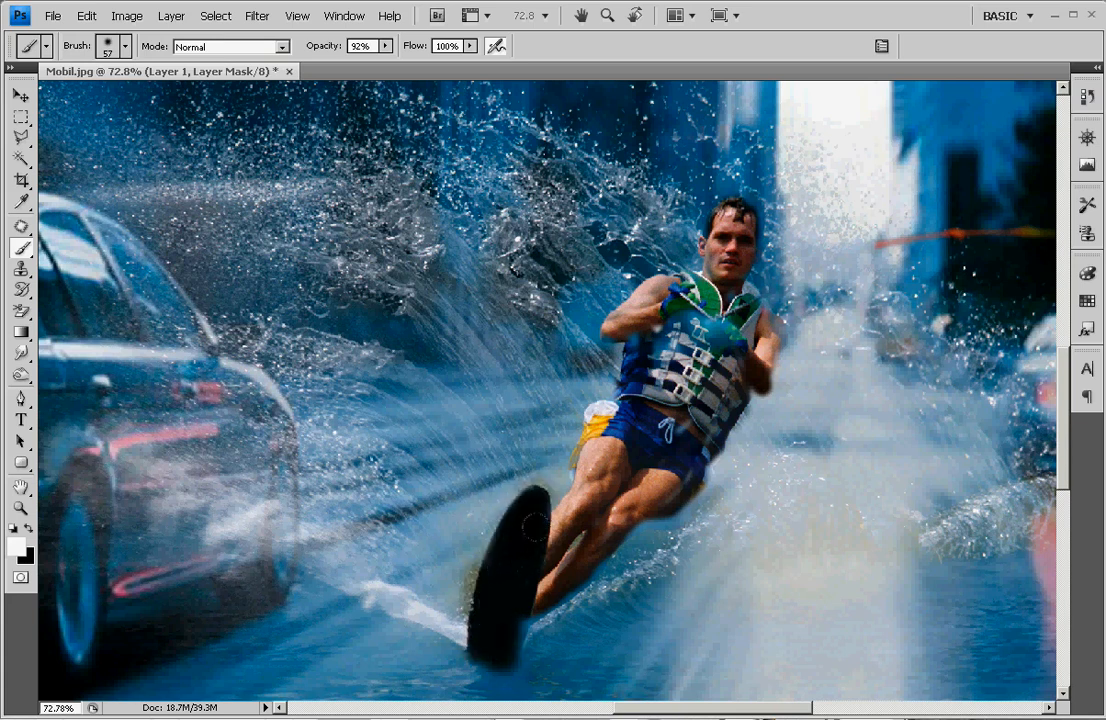
pyautogui.moveTo(1059, 420); pyautogui.dragTo(1059, 476)
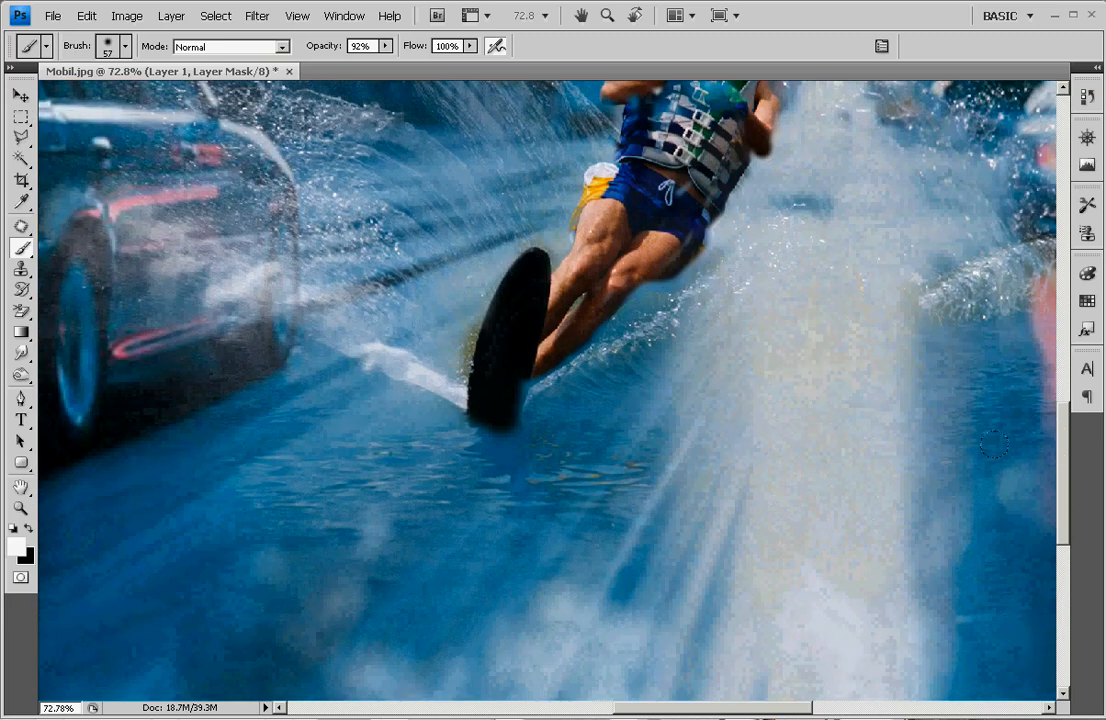
pyautogui.moveTo(463, 430); pyautogui.dragTo(492, 379)
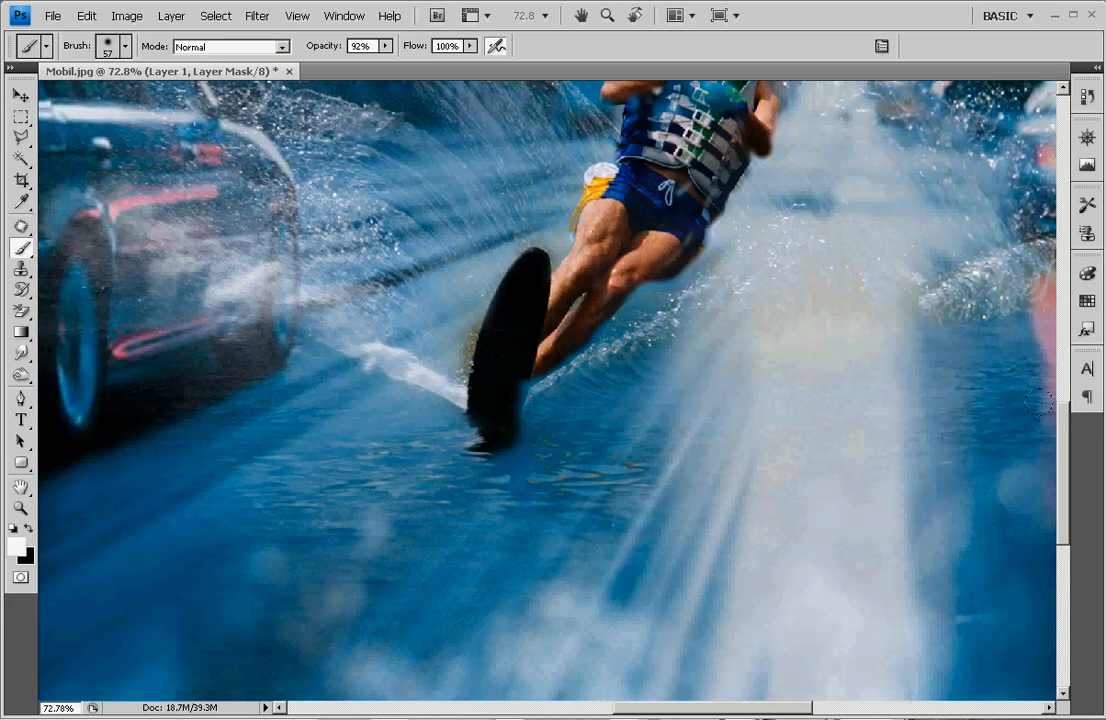
pyautogui.moveTo(1063, 437); pyautogui.dragTo(1070, 385)
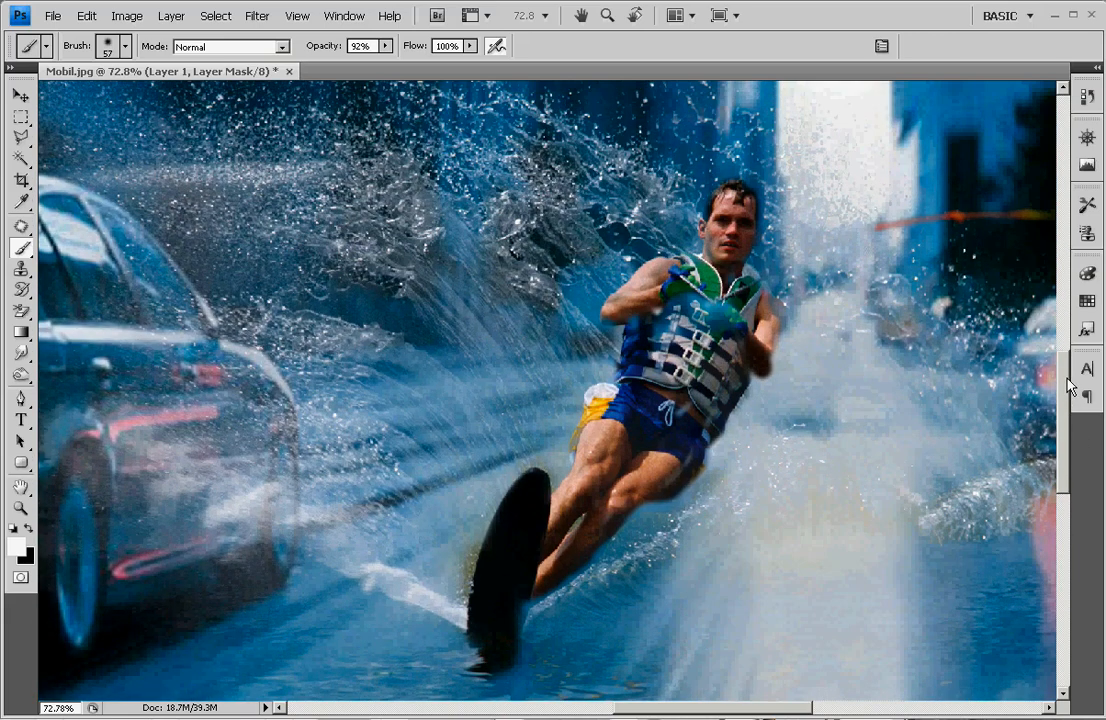
pyautogui.moveTo(738, 322); pyautogui.dragTo(672, 296)
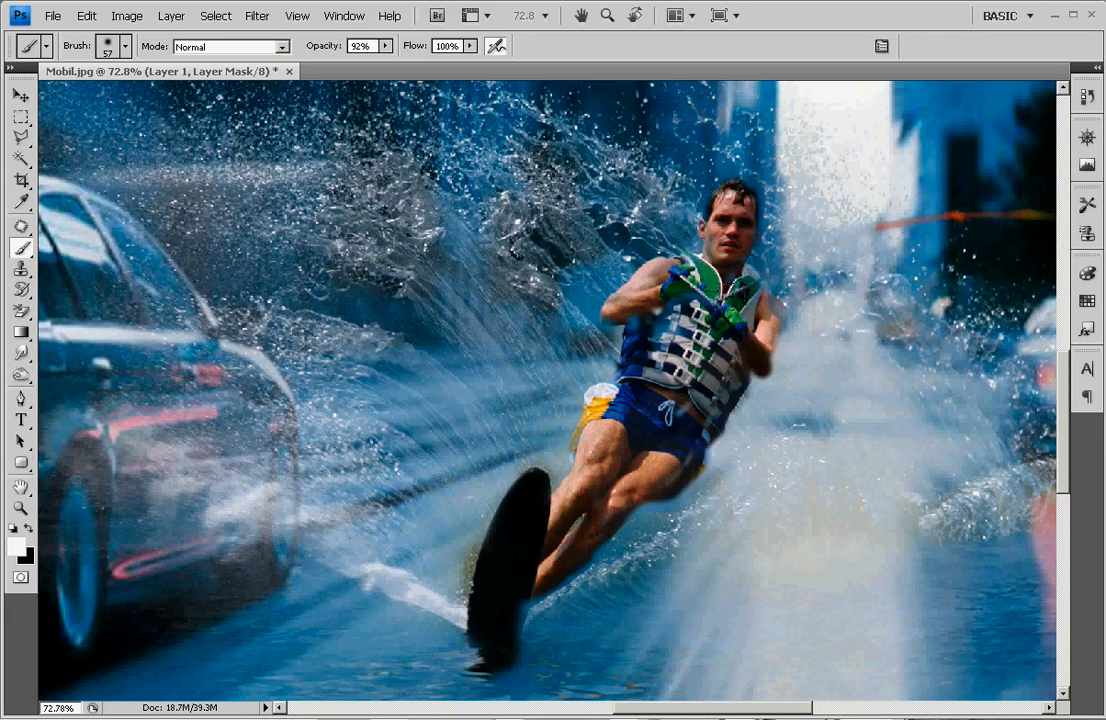